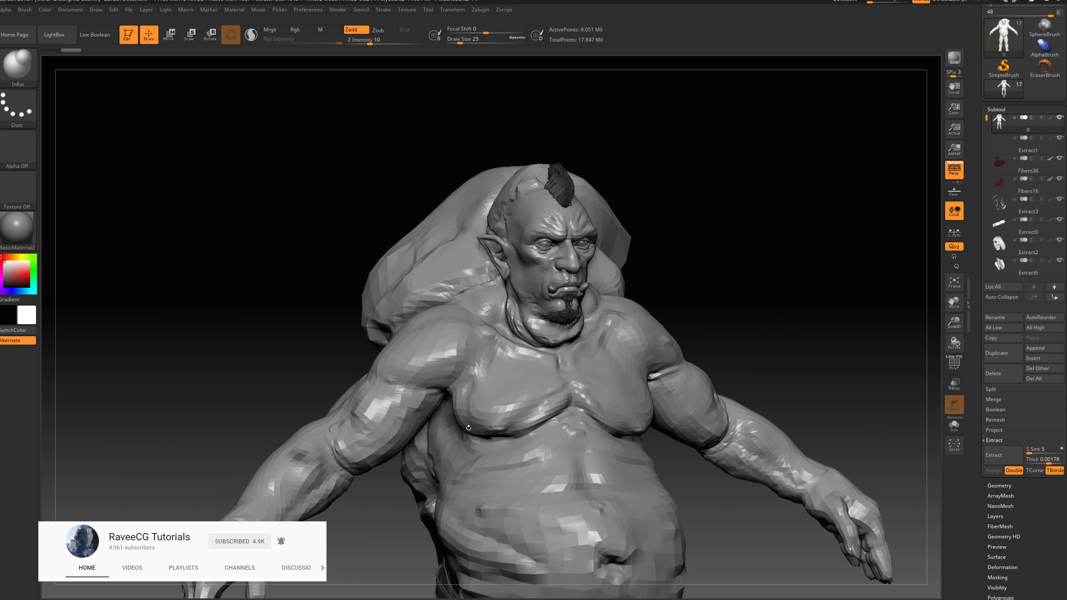
# Set the draw size to 16 and mask a round patch on the character's right forearm near the elbow
pyautogui.moveTo(202, 294); pyautogui.dragTo(236, 291)
pyautogui.keyDown('alt'); pyautogui.moveTo(236, 290); pyautogui.dragTo(345, 248); pyautogui.keyUp('alt')
pyautogui.press('s')
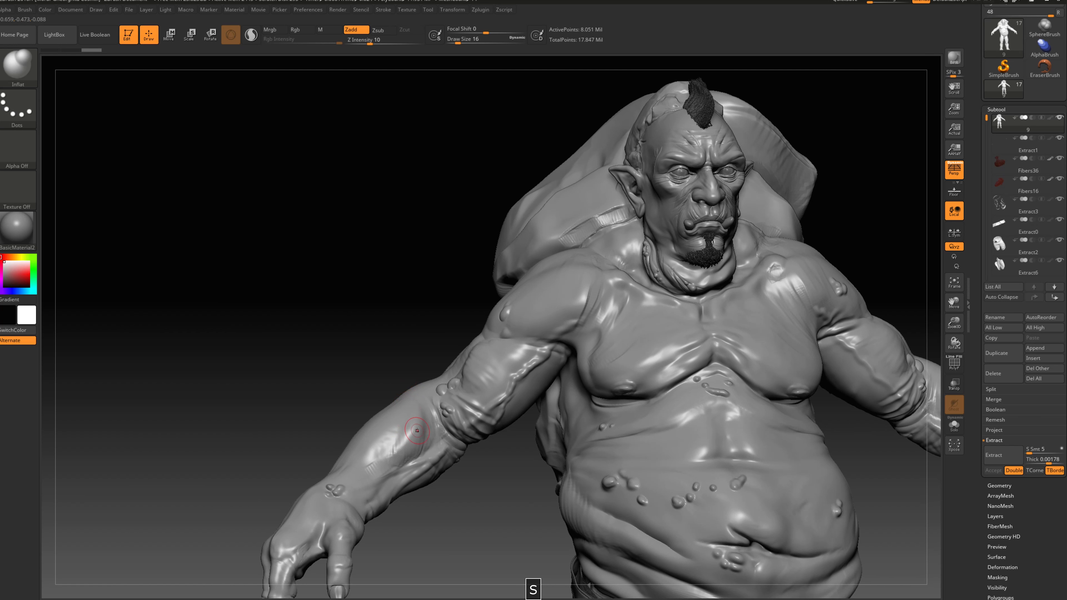
pyautogui.keyDown('ctrl'); pyautogui.moveTo(404, 420); pyautogui.dragTo(397, 419); pyautogui.keyUp('ctrl')
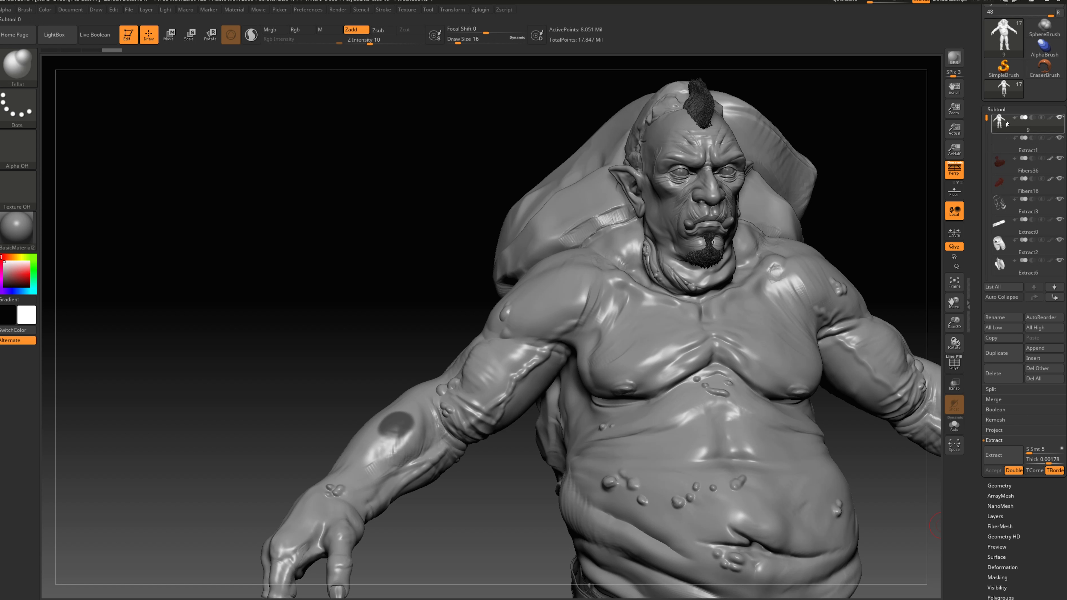
# Try previewing the extraction of the masked forearm patch, including with a thickness of 0.23822
pyautogui.click(1000, 109)
pyautogui.click(1000, 110)
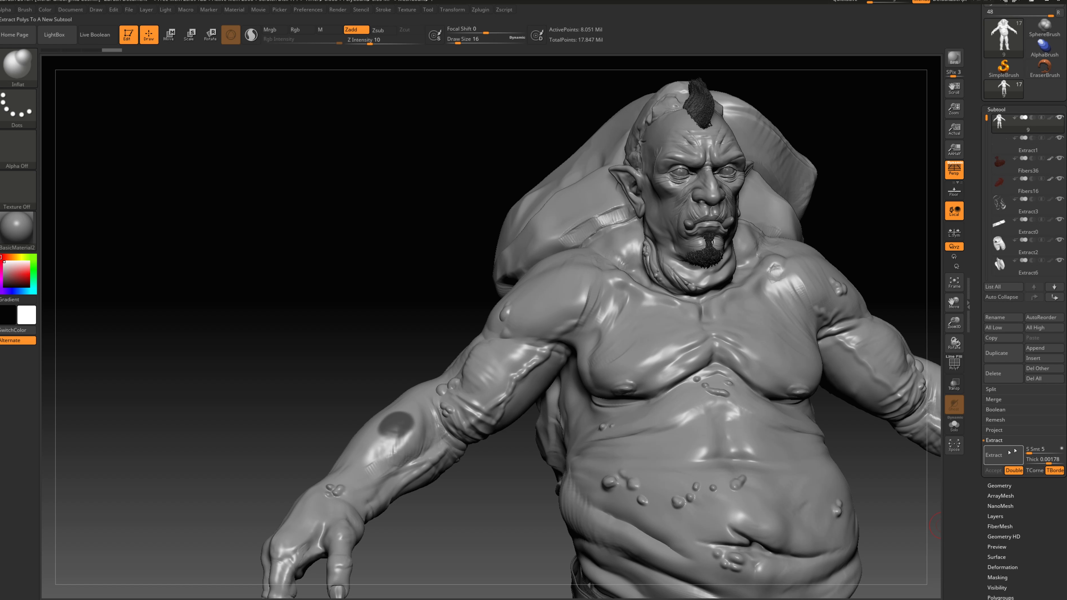
pyautogui.click(1006, 460)
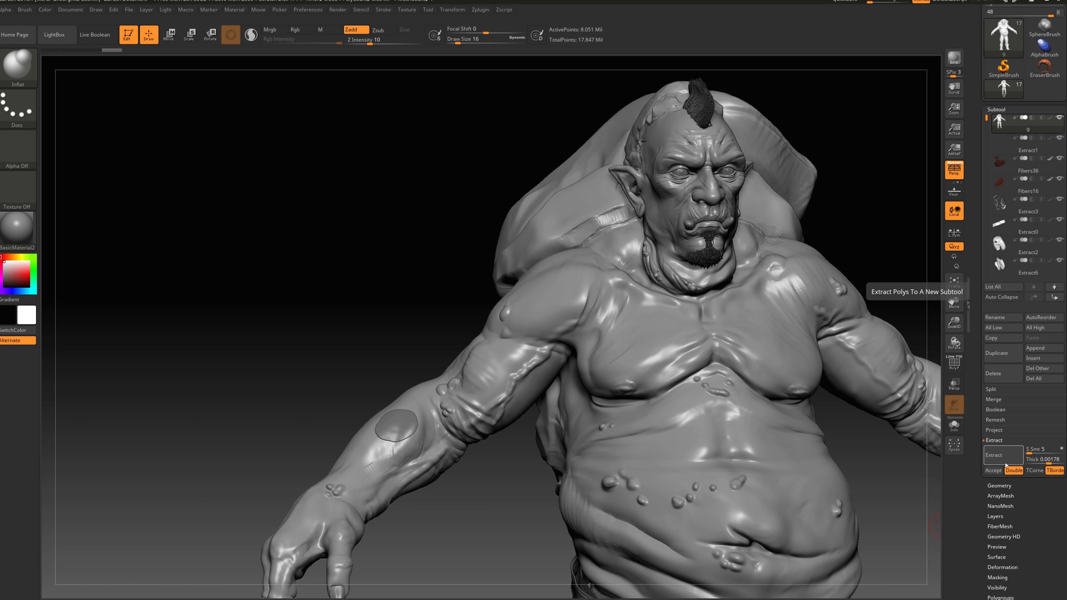
pyautogui.moveTo(1049, 463); pyautogui.dragTo(1053, 463)
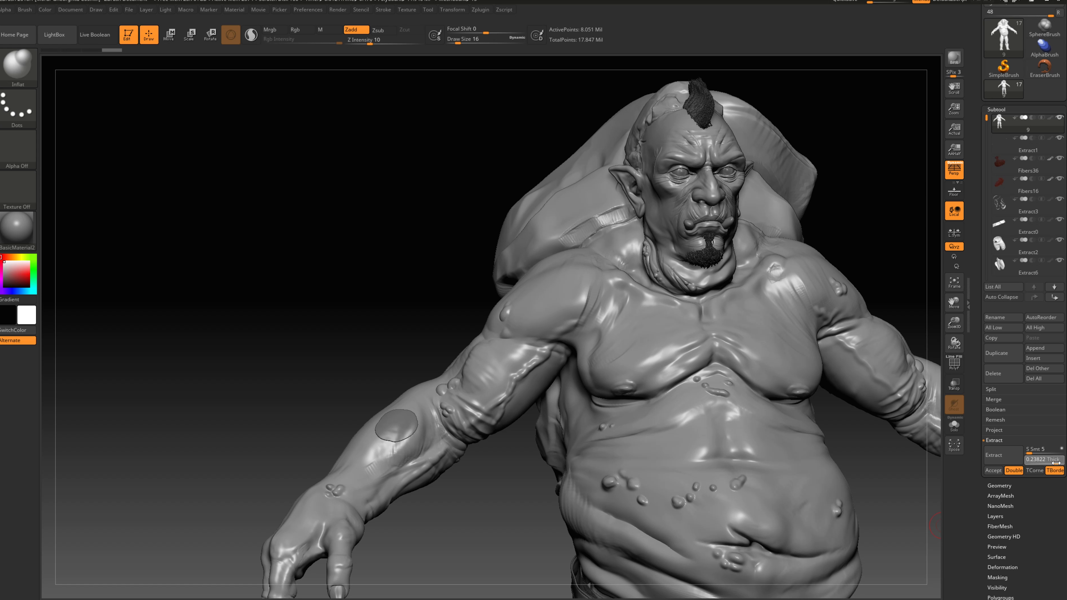
pyautogui.click(1000, 459)
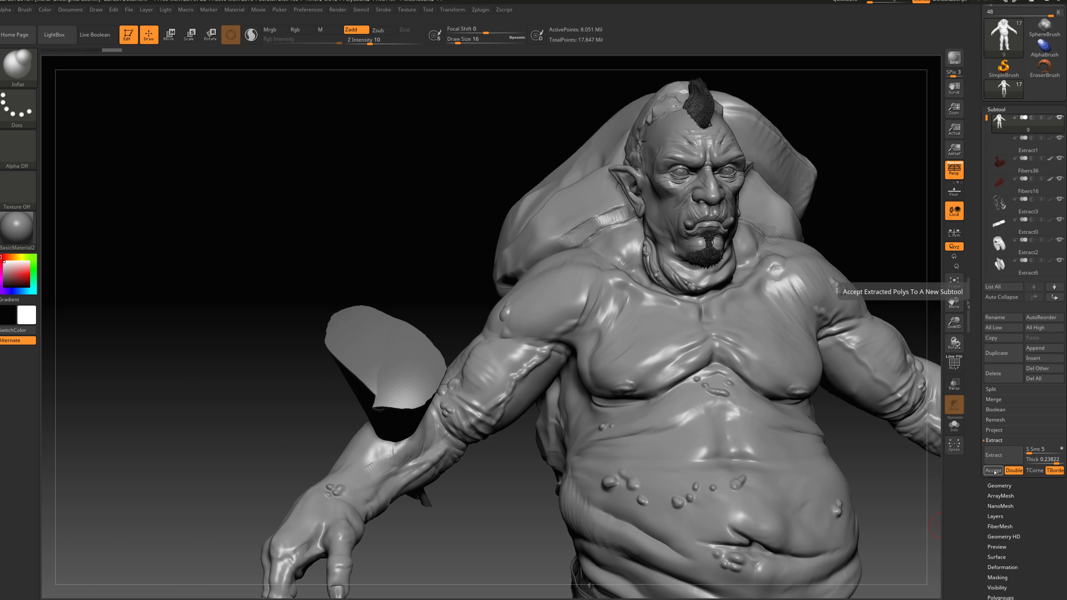
# Extract the masked forearm patch as a new subtool with a thickness of 0.02 and clear its mask
pyautogui.moveTo(1051, 460); pyautogui.dragTo(1051, 460)
pyautogui.click(999, 456)
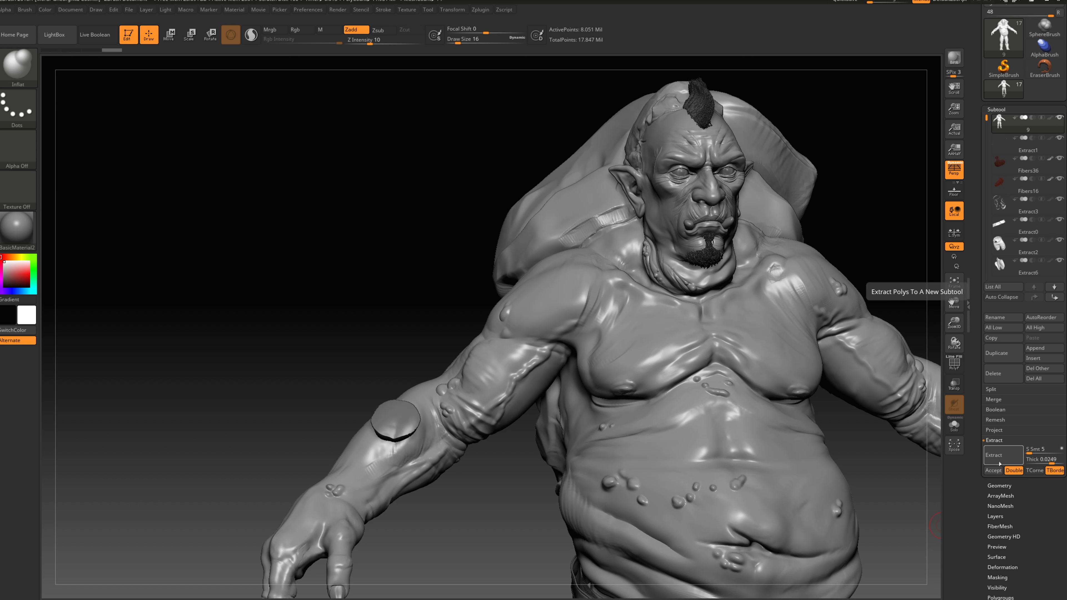
pyautogui.click(999, 471)
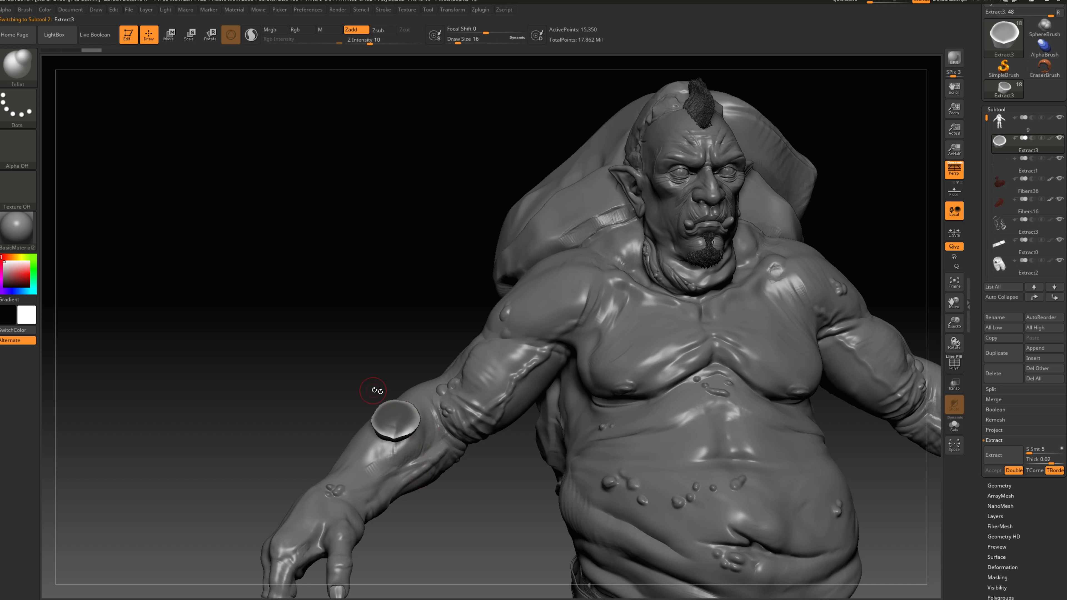
pyautogui.keyDown('ctrl'); pyautogui.moveTo(343, 346); pyautogui.dragTo(339, 374); pyautogui.keyUp('ctrl')
# Set the draw size to 33 and build up the extracted forearm piece into a rough lump with the Clay brush
pyautogui.keyDown('alt'); pyautogui.moveTo(502, 553); pyautogui.dragTo(490, 576); pyautogui.keyUp('alt')
pyautogui.press('s')
pyautogui.moveTo(357, 432)
pyautogui.mouseDown()
pyautogui.moveTo(409, 421)
pyautogui.moveTo(374, 416)
pyautogui.moveTo(366, 438)
pyautogui.mouseUp()
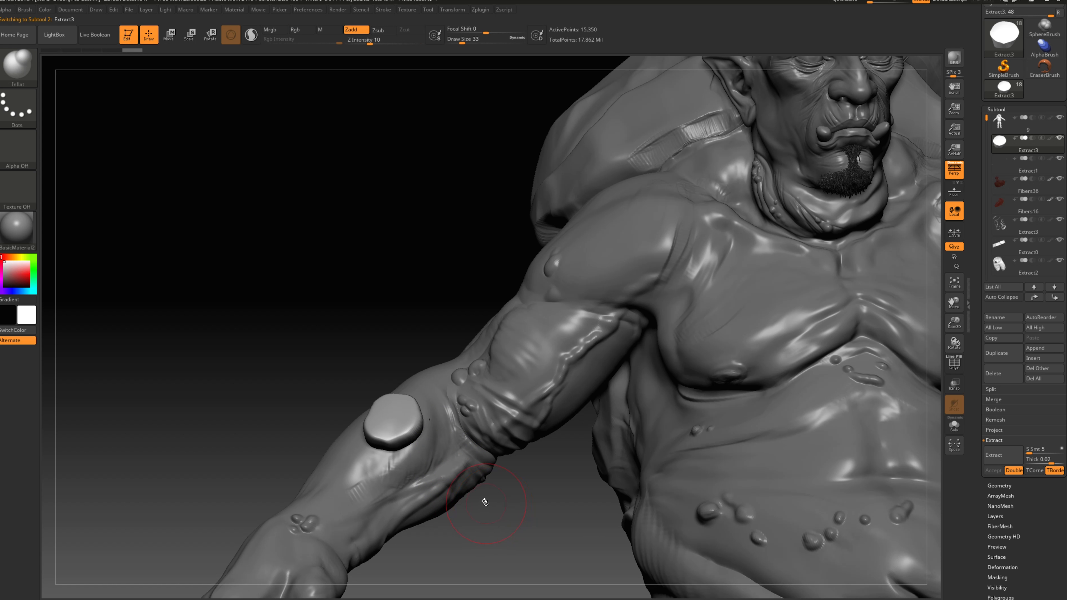
pyautogui.press('b')
pyautogui.click(180, 362)
pyautogui.moveTo(261, 402); pyautogui.dragTo(336, 405)
pyautogui.moveTo(397, 421)
pyautogui.mouseDown()
pyautogui.moveTo(387, 441)
pyautogui.moveTo(399, 416)
pyautogui.moveTo(406, 439)
pyautogui.moveTo(424, 423)
pyautogui.moveTo(420, 407)
pyautogui.mouseUp()
pyautogui.moveTo(324, 400); pyautogui.dragTo(261, 402)
pyautogui.moveTo(414, 424)
pyautogui.keyDown('alt'); pyautogui.mouseDown()
pyautogui.moveTo(426, 406)
pyautogui.moveTo(437, 437)
pyautogui.moveTo(424, 446)
pyautogui.mouseUp(); pyautogui.keyUp('alt')
pyautogui.moveTo(260, 398); pyautogui.dragTo(328, 402)
pyautogui.moveTo(391, 409)
pyautogui.keyDown('alt'); pyautogui.mouseDown()
pyautogui.moveTo(409, 398)
pyautogui.moveTo(422, 407)
pyautogui.mouseUp(); pyautogui.keyUp('alt')
pyautogui.moveTo(254, 386); pyautogui.dragTo(410, 354)
# Duplicate the sculpted forearm lump subtool
pyautogui.moveTo(1061, 534); pyautogui.dragTo(1055, 491)
pyautogui.keyDown('alt'); pyautogui.moveTo(877, 543); pyautogui.dragTo(813, 491); pyautogui.keyUp('alt')
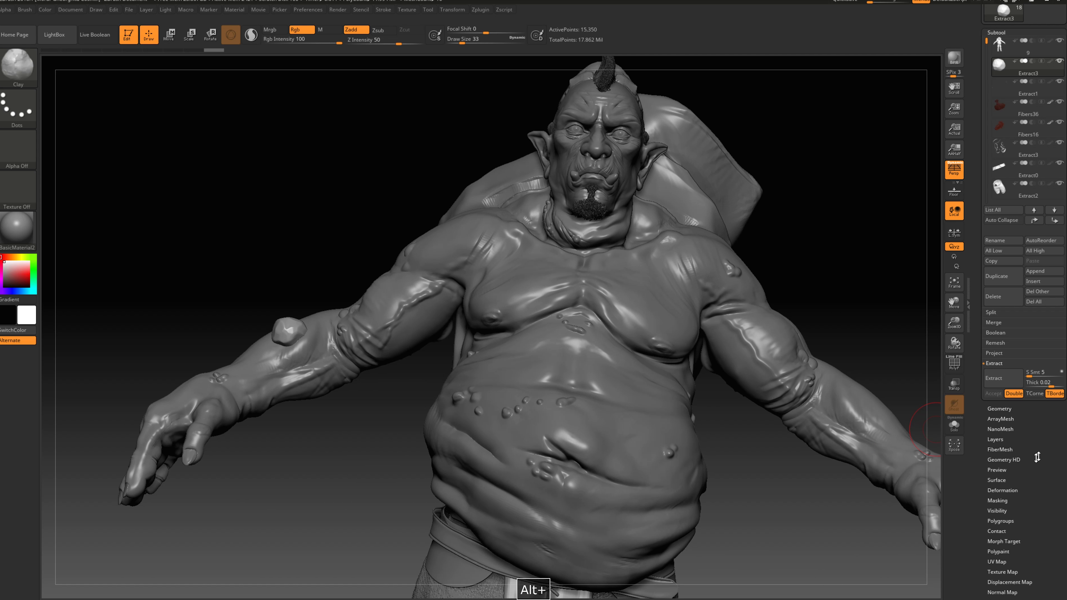
pyautogui.moveTo(1046, 451); pyautogui.dragTo(1045, 458)
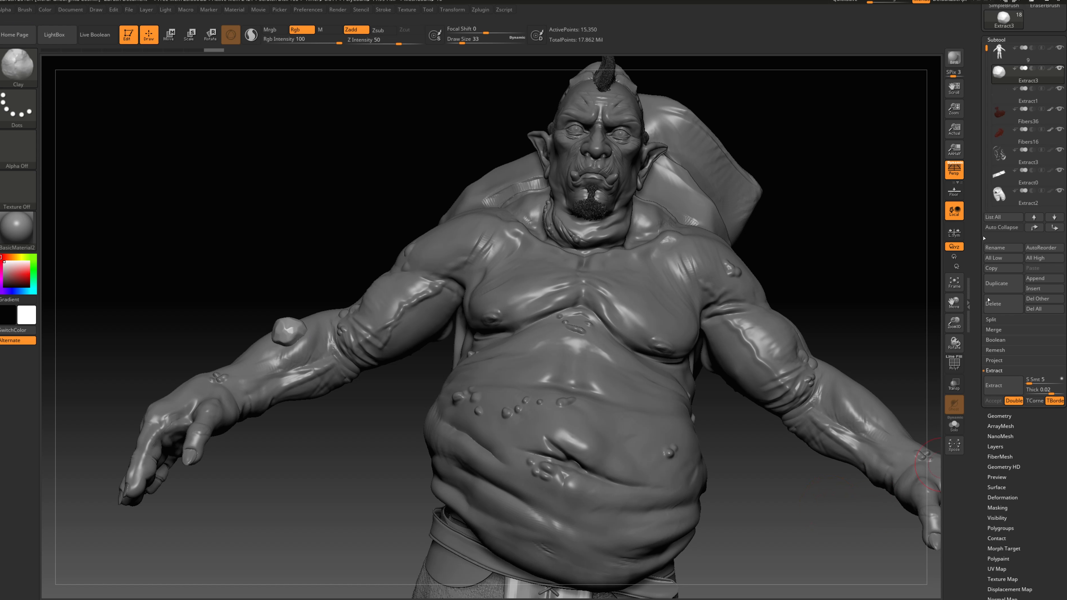
pyautogui.click(999, 283)
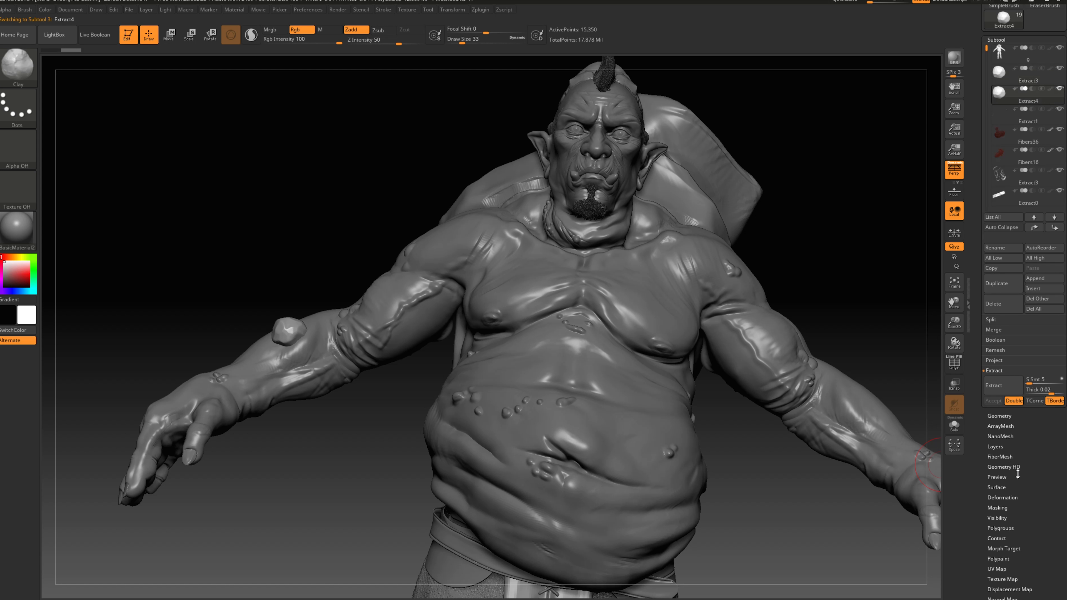
# Subdivide the duplicated lump once with Divide and delete its lower subdivision level
pyautogui.moveTo(1046, 512); pyautogui.dragTo(1044, 507)
pyautogui.click(1010, 415)
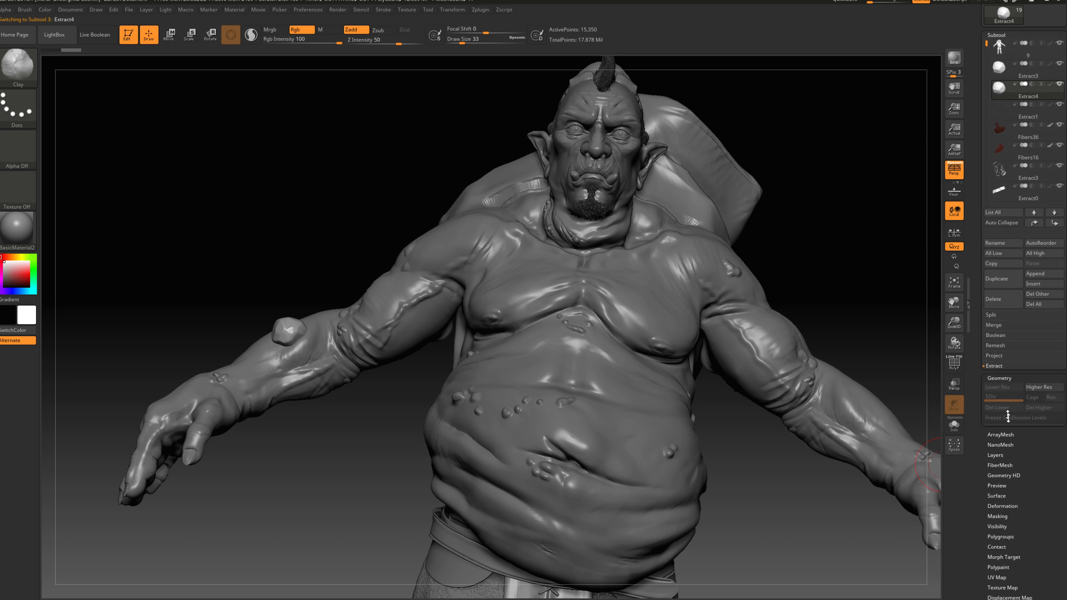
pyautogui.moveTo(1049, 444); pyautogui.dragTo(1050, 467)
pyautogui.click(1000, 143)
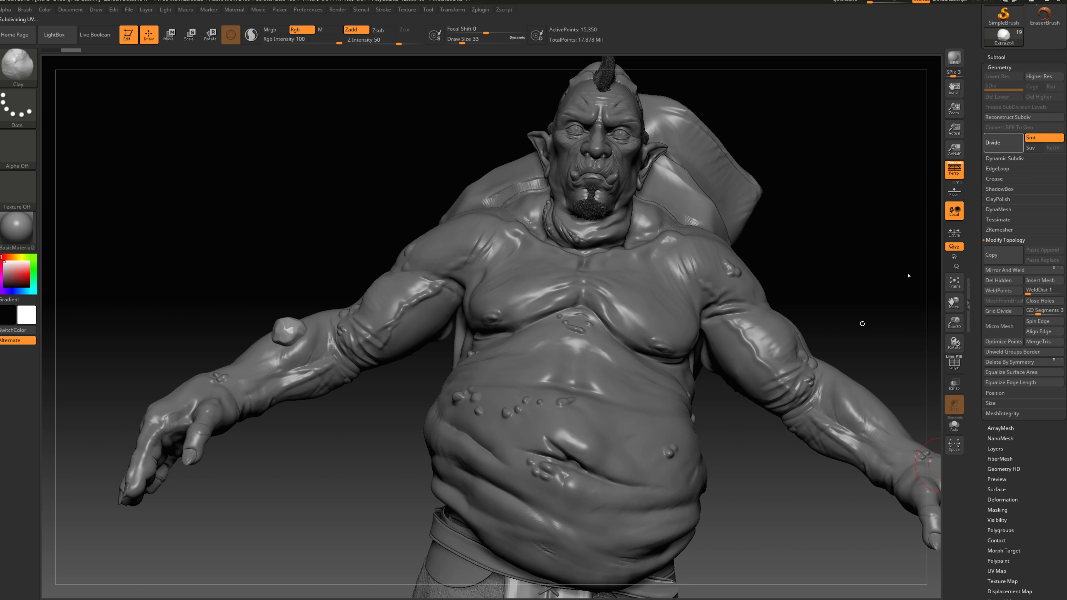
pyautogui.click(995, 97)
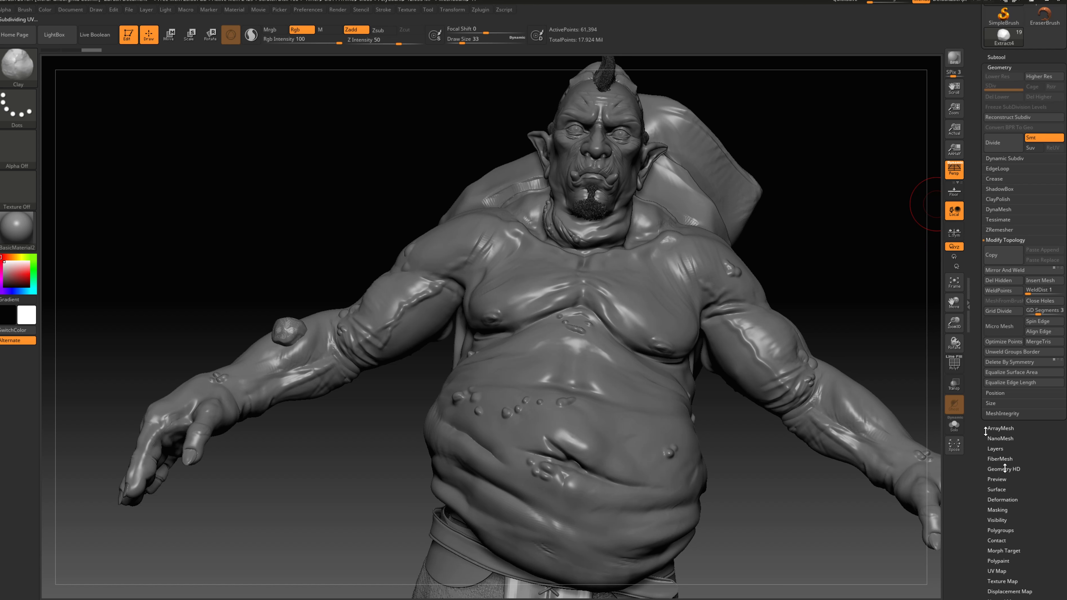
# Mirror the duplicated lump to the opposite forearm with the Mirror deformation
pyautogui.moveTo(1030, 503); pyautogui.dragTo(1035, 476)
pyautogui.click(1002, 471)
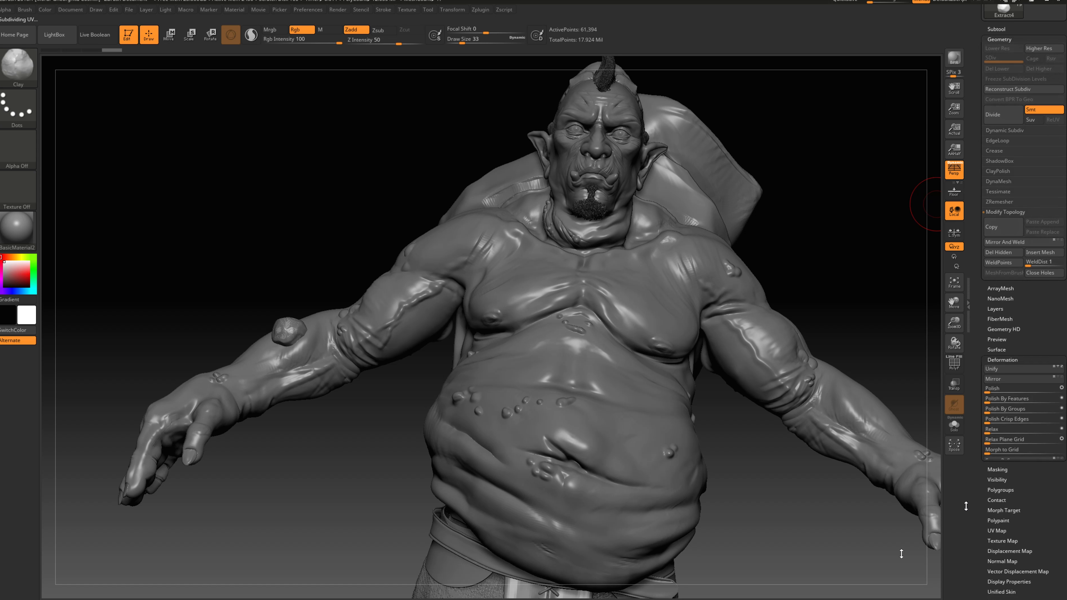
pyautogui.moveTo(816, 247)
pyautogui.mouseDown()
pyautogui.moveTo(856, 243)
pyautogui.moveTo(826, 247)
pyautogui.mouseUp()
pyautogui.moveTo(819, 246); pyautogui.dragTo(762, 247)
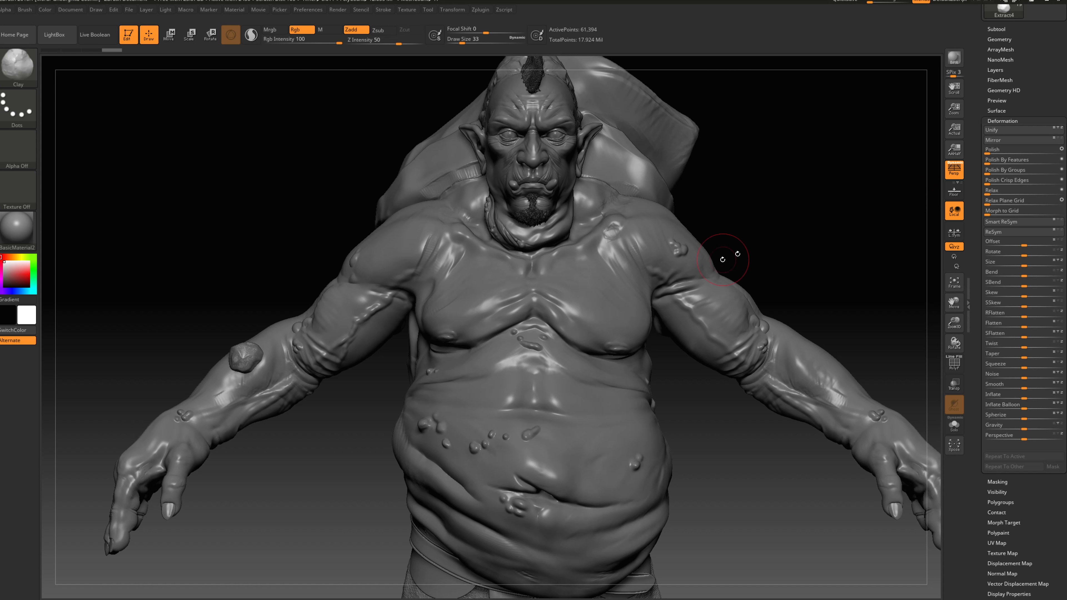
pyautogui.click(1008, 144)
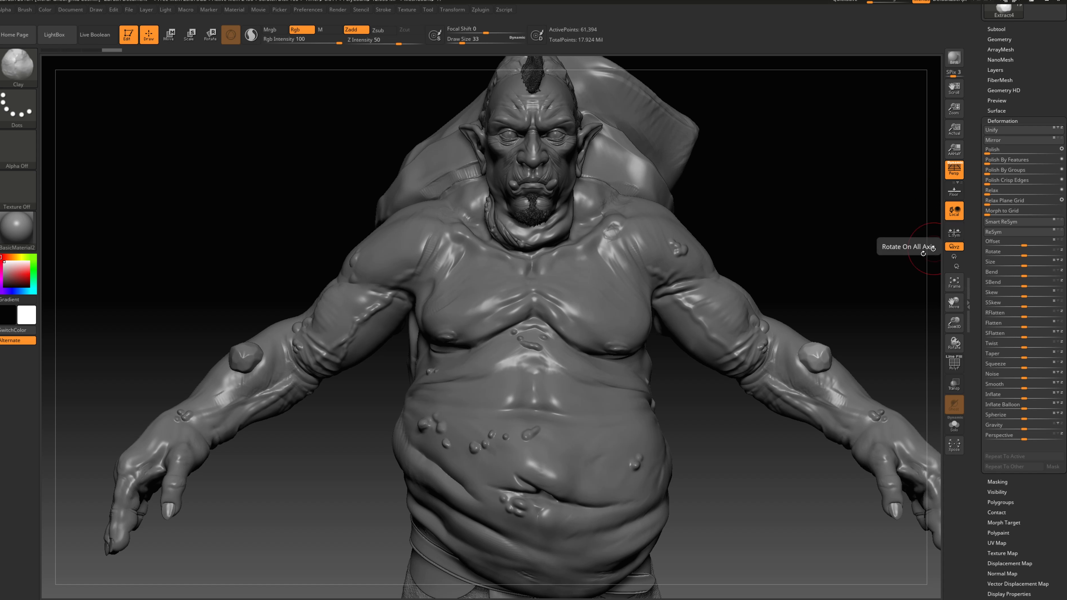
pyautogui.keyDown('alt'); pyautogui.moveTo(850, 317); pyautogui.dragTo(688, 363); pyautogui.keyUp('alt')
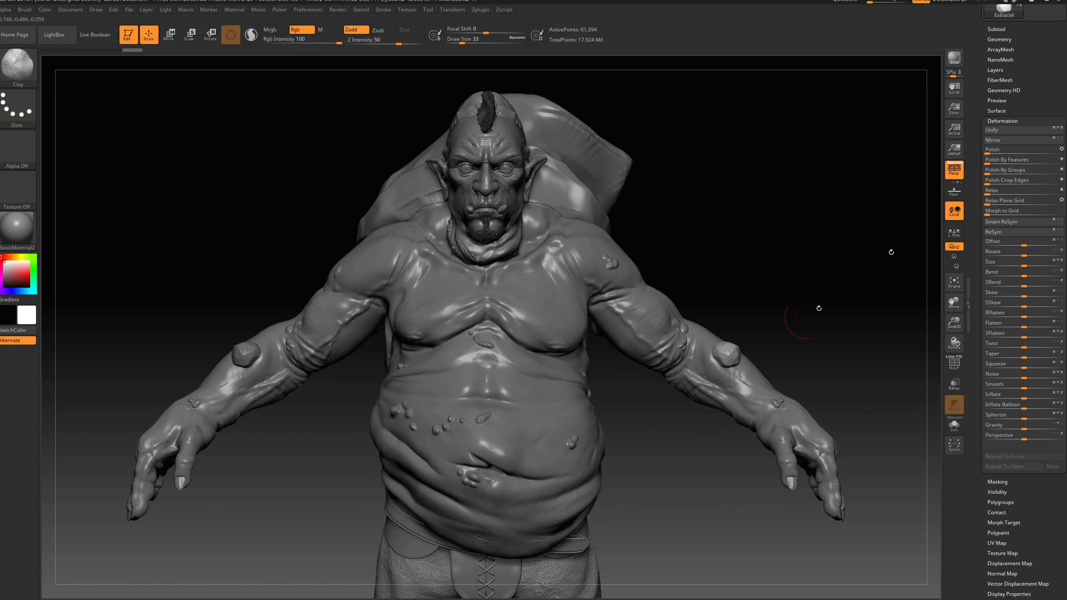
# Delete the mirrored duplicate subtool and keep the original forearm lump
pyautogui.moveTo(1029, 77); pyautogui.dragTo(1019, 120)
pyautogui.click(1000, 100)
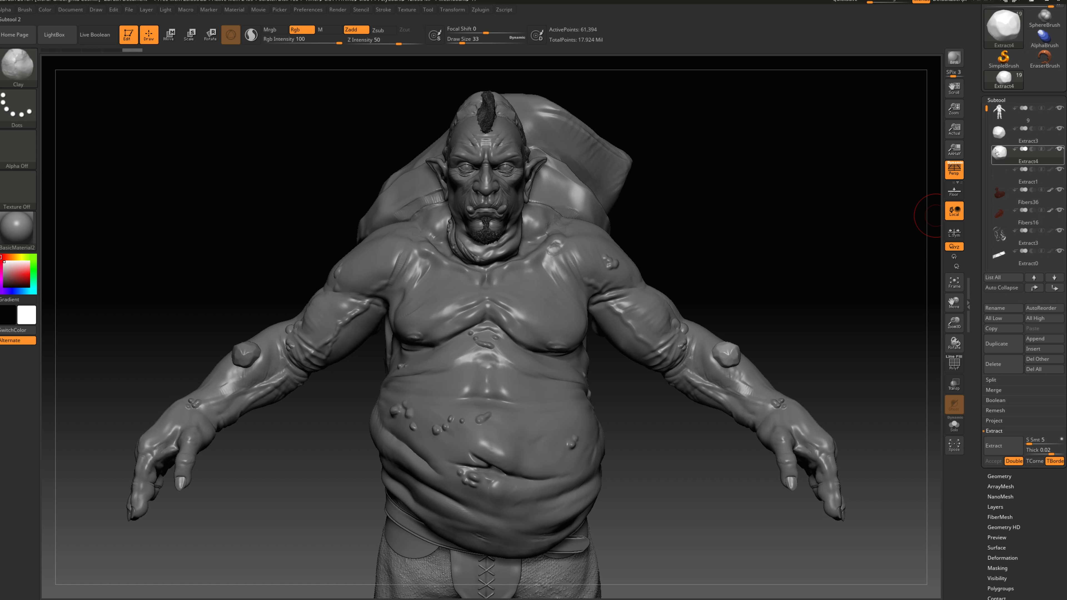
pyautogui.click(995, 364)
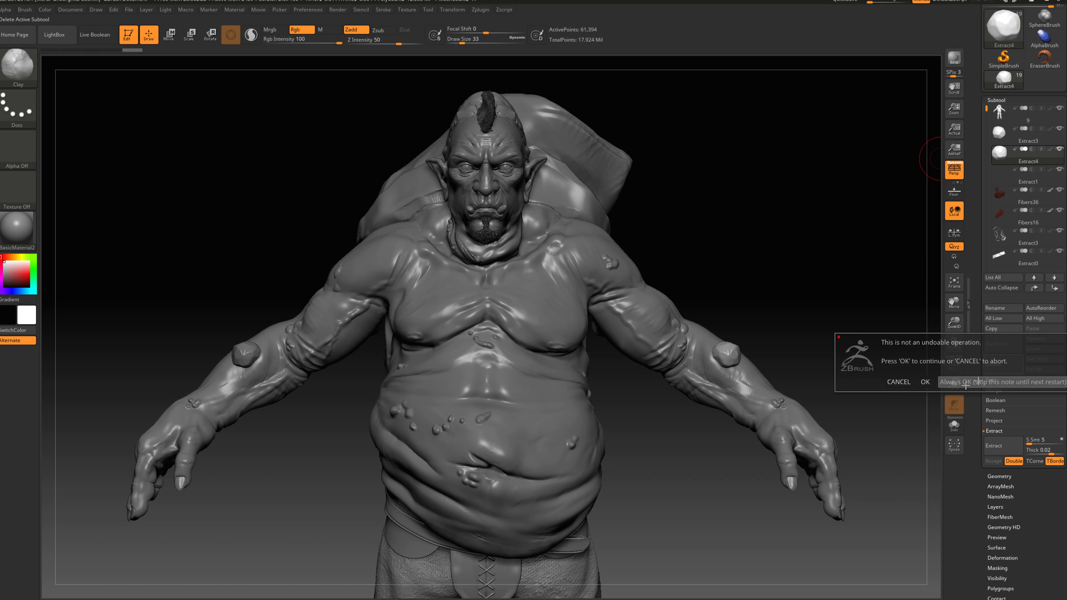
pyautogui.click(926, 382)
pyautogui.keyDown('alt'); pyautogui.moveTo(739, 203); pyautogui.dragTo(855, 223); pyautogui.keyUp('alt')
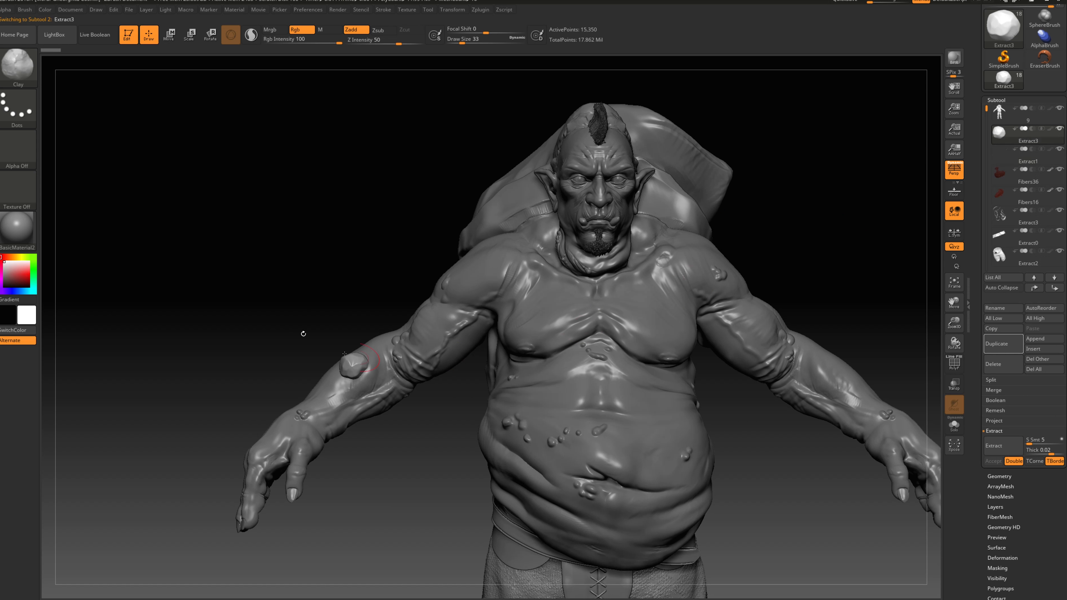
# Subdivide the original forearm lump twice and delete its lower subdivision levels
pyautogui.keyDown('alt'); pyautogui.moveTo(276, 298); pyautogui.dragTo(489, 495); pyautogui.keyUp('alt')
pyautogui.keyDown('alt'); pyautogui.moveTo(436, 436); pyautogui.dragTo(399, 502); pyautogui.keyUp('alt')
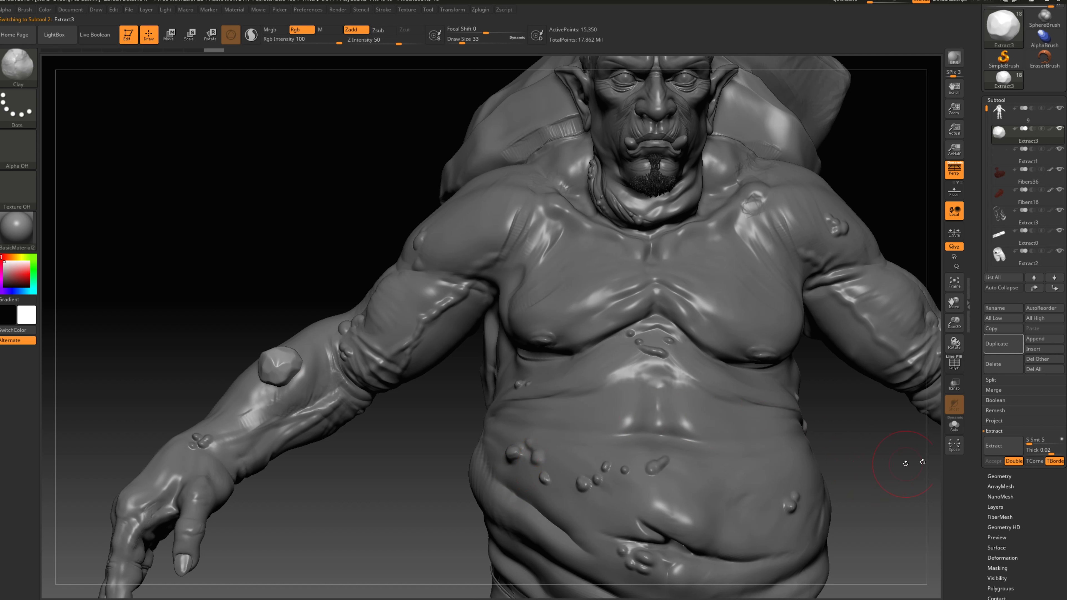
pyautogui.keyDown('alt'); pyautogui.moveTo(906, 463); pyautogui.dragTo(910, 462); pyautogui.keyUp('alt')
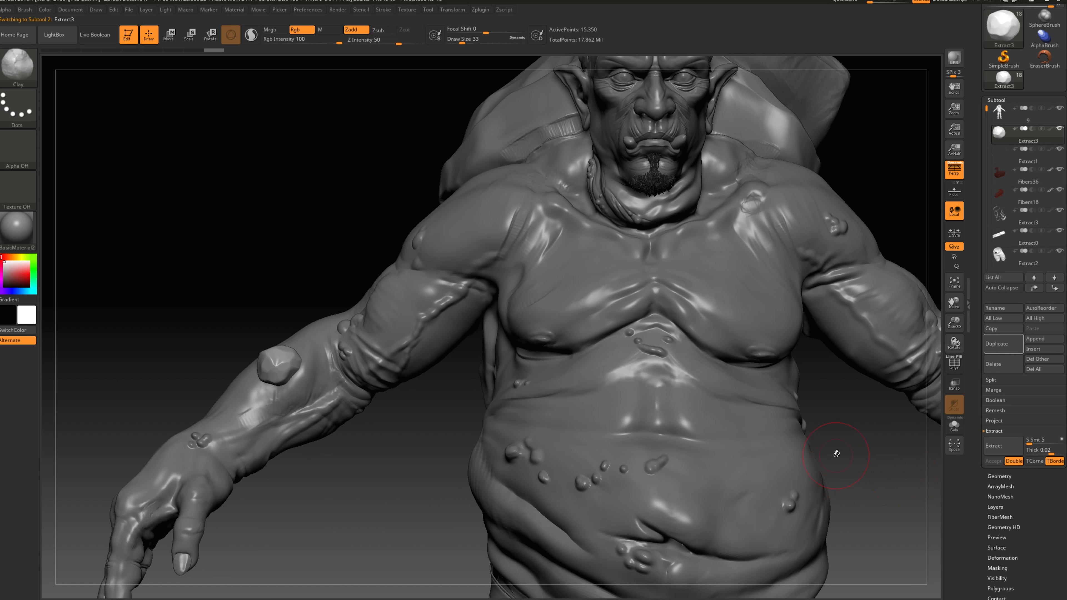
pyautogui.scroll(-2, 1059, 522)
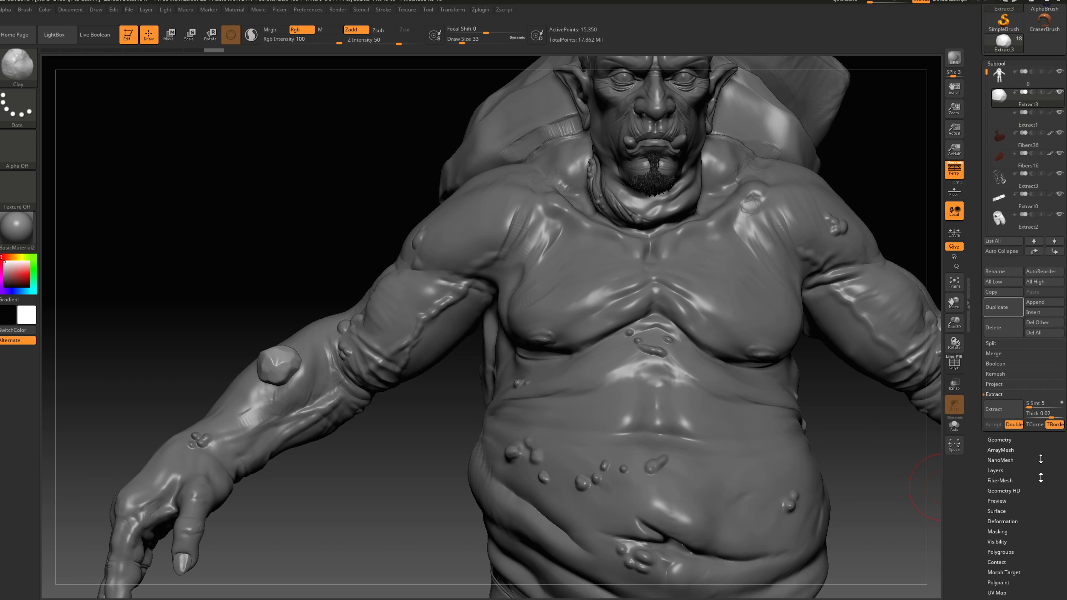
pyautogui.click(1007, 440)
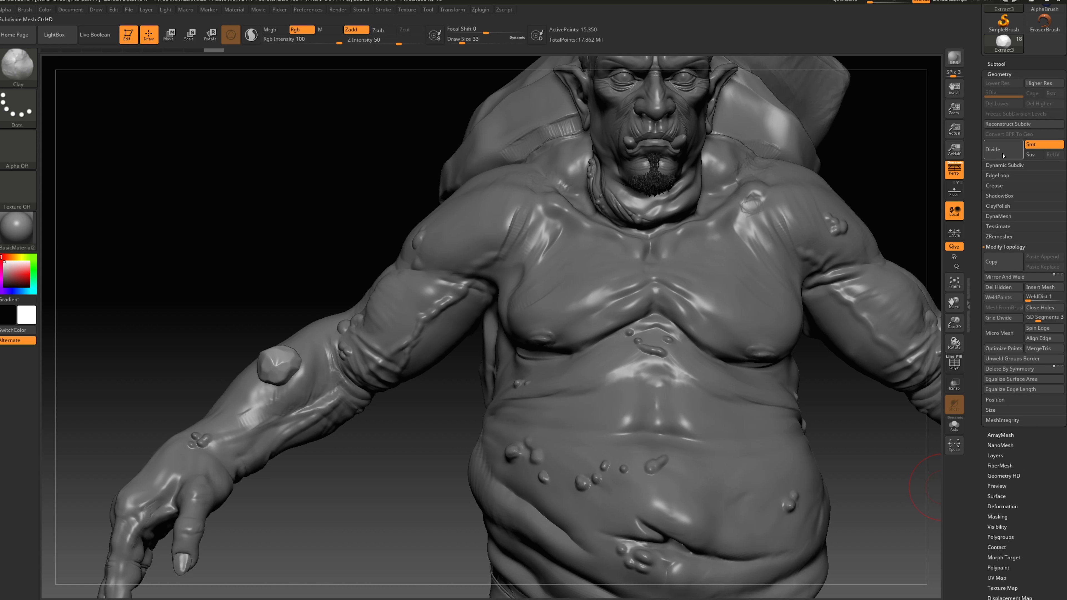
pyautogui.click(1003, 153)
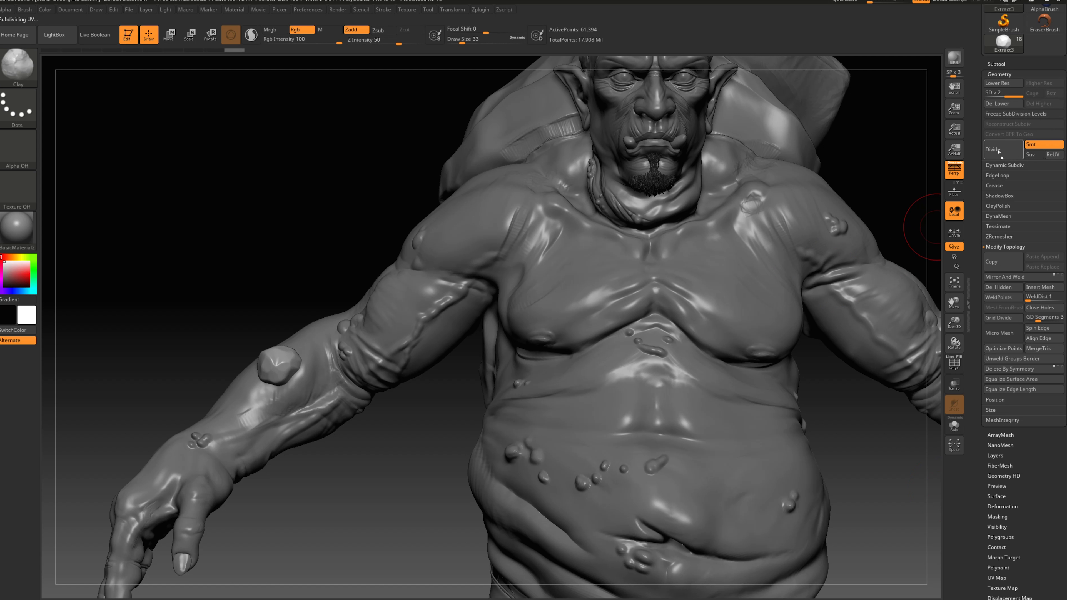
pyautogui.click(1004, 144)
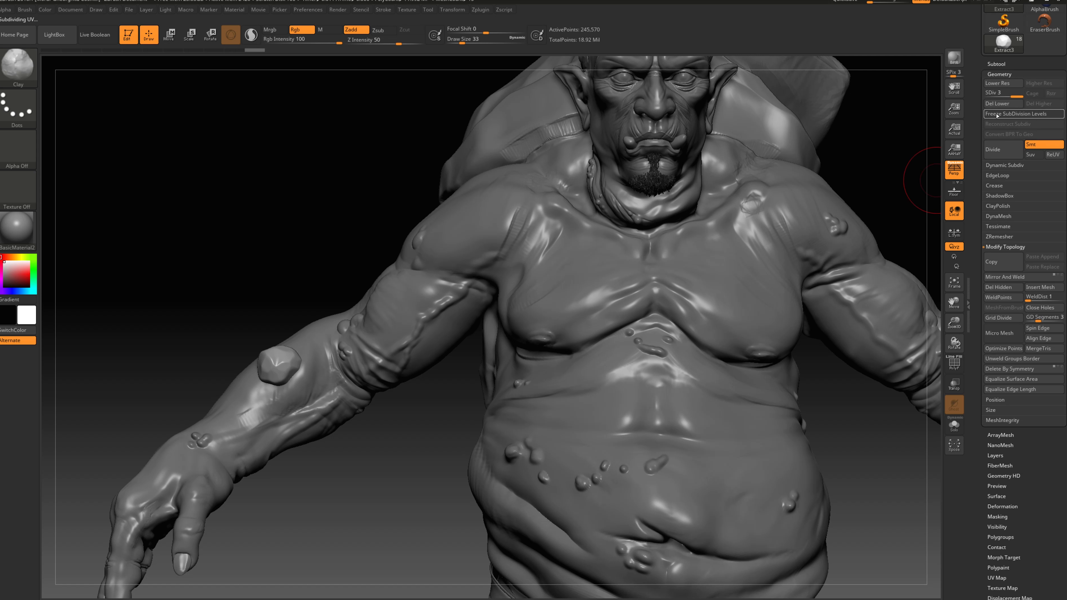
pyautogui.click(999, 105)
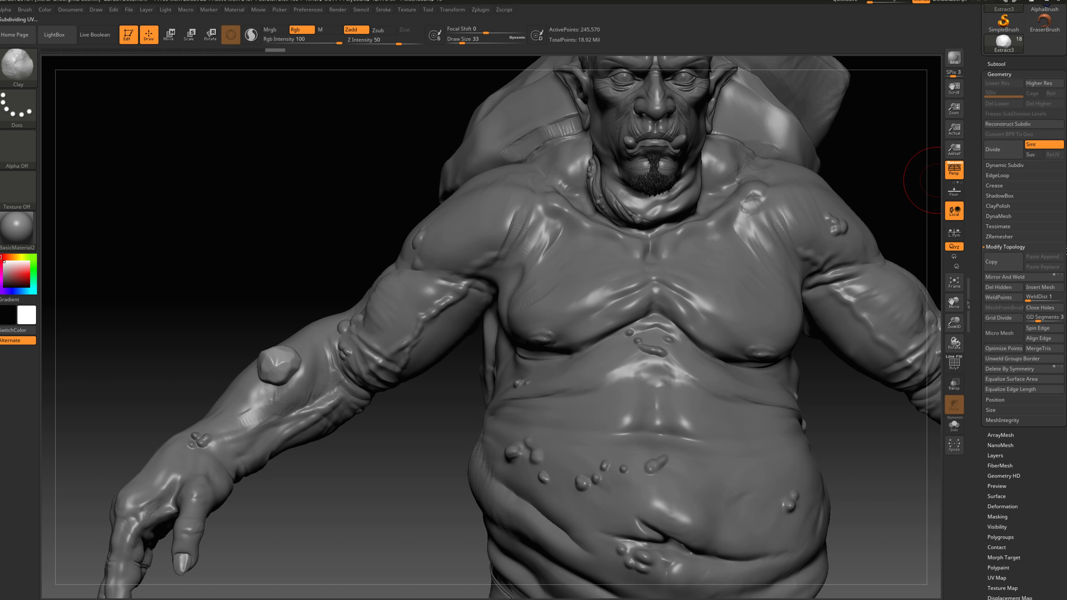
# Copy the lump onto the opposite forearm within the same subtool using Mirror And Weld
pyautogui.scroll(1, 1023, 295)
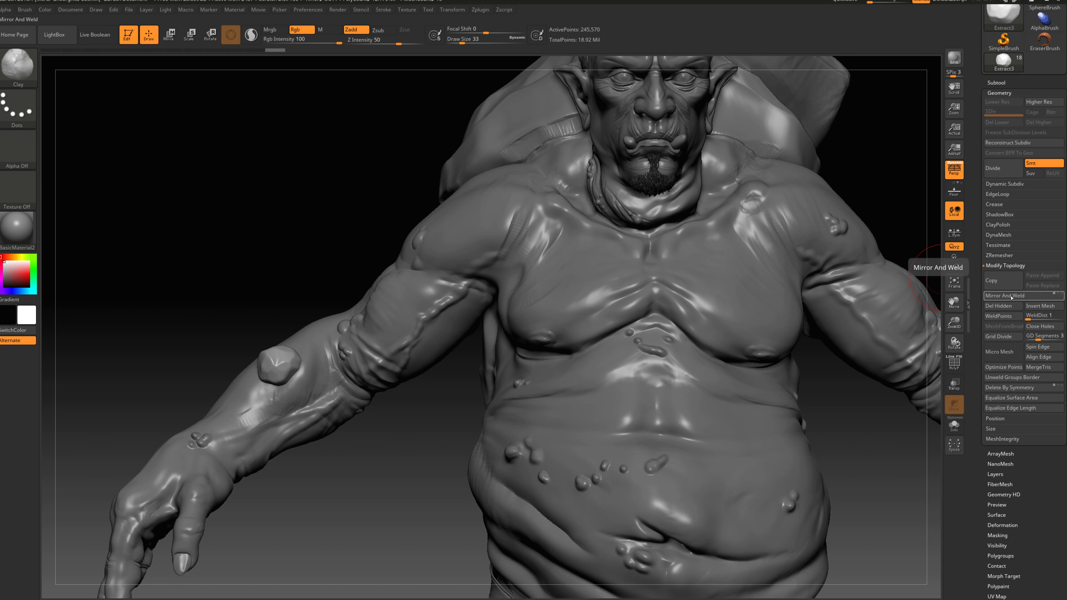
pyautogui.click(1012, 296)
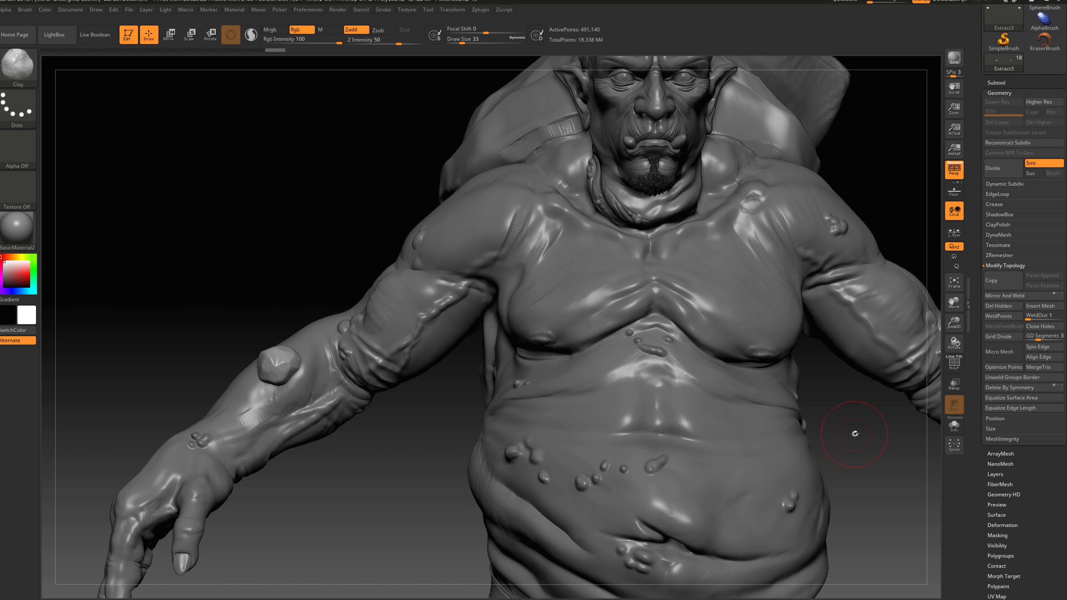
pyautogui.moveTo(856, 434)
pyautogui.keyDown('alt'); pyautogui.mouseDown()
pyautogui.moveTo(783, 467)
pyautogui.moveTo(726, 322)
pyautogui.moveTo(908, 300)
pyautogui.mouseUp(); pyautogui.keyUp('alt')
pyautogui.hotkey('ctrl', 'z')
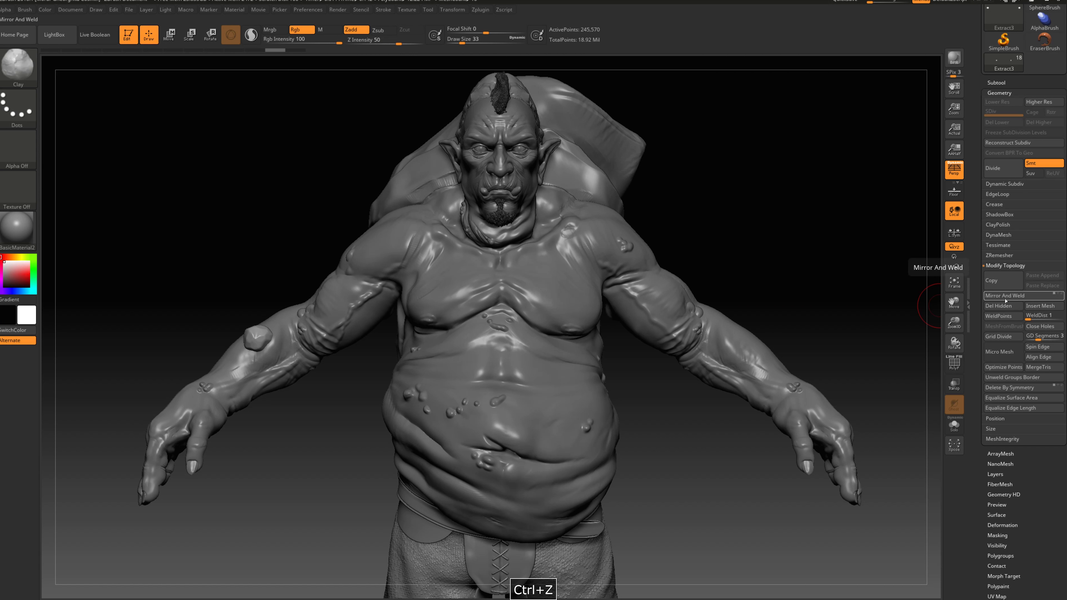
pyautogui.click(1017, 295)
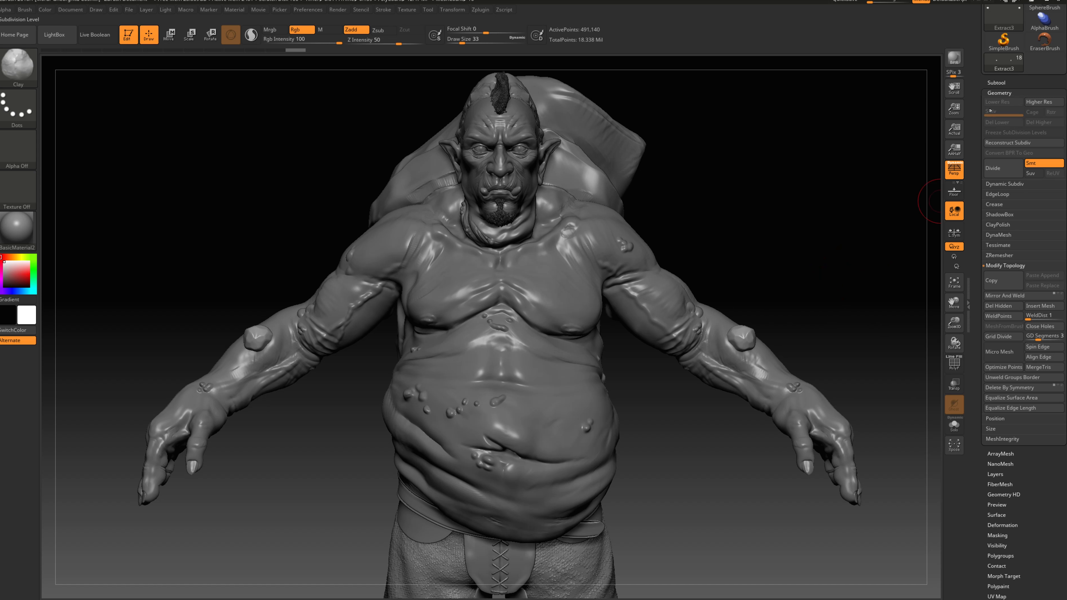
# Rebuild two lower subdivision levels of the mirrored lumps with Reconstruct Subdiv
pyautogui.click(1007, 145)
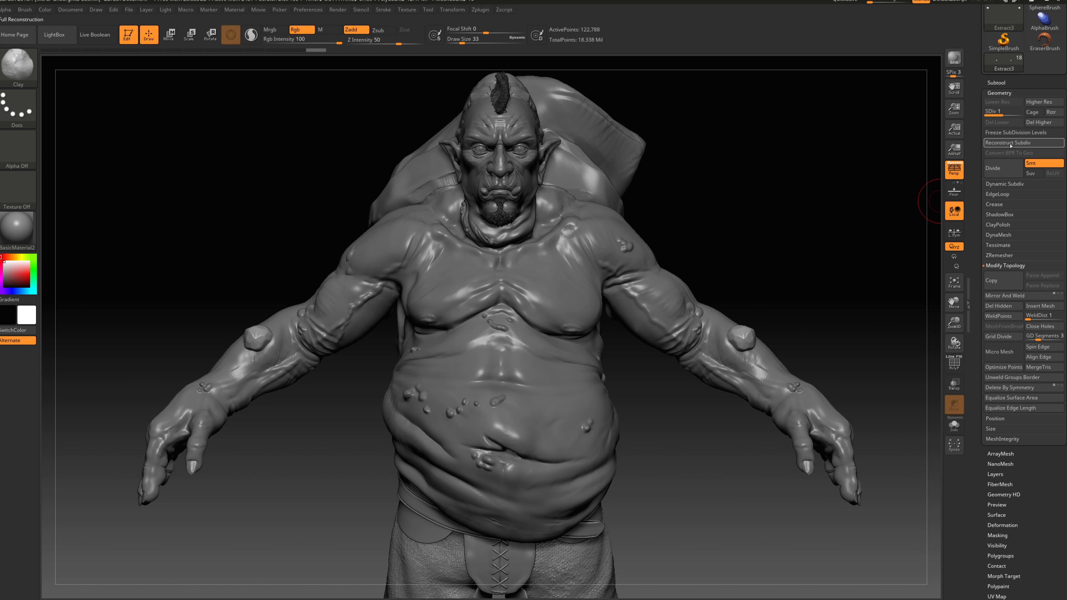
pyautogui.click(1011, 144)
pyautogui.moveTo(835, 335); pyautogui.dragTo(808, 308)
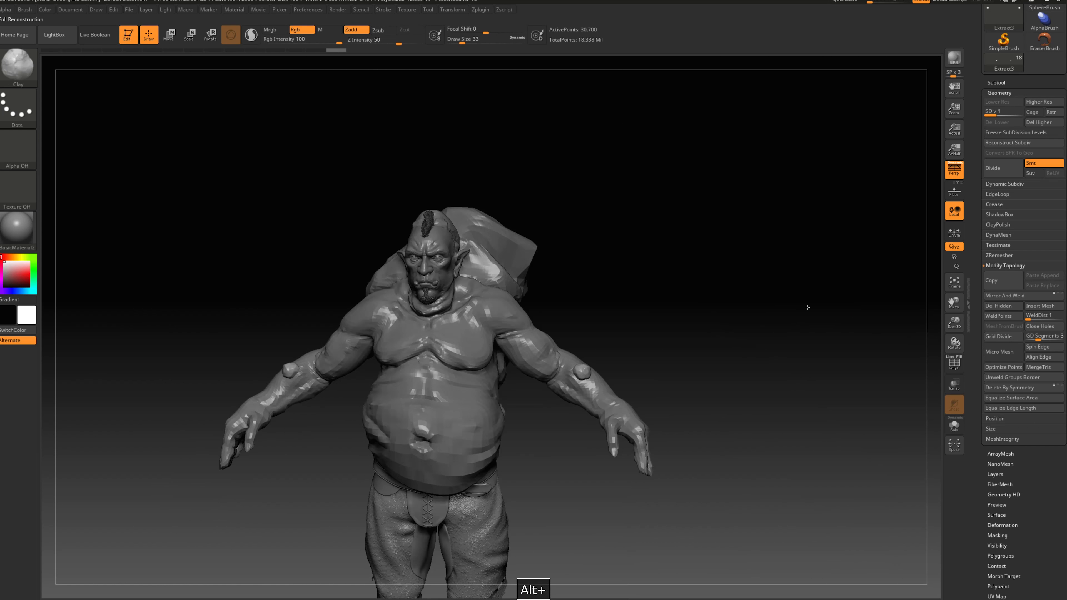
pyautogui.moveTo(764, 377); pyautogui.dragTo(842, 406)
pyautogui.click(1011, 301)
pyautogui.keyDown('alt'); pyautogui.moveTo(850, 263); pyautogui.dragTo(820, 350); pyautogui.keyUp('alt')
pyautogui.keyDown('alt'); pyautogui.moveTo(408, 417); pyautogui.dragTo(750, 441); pyautogui.keyUp('alt')
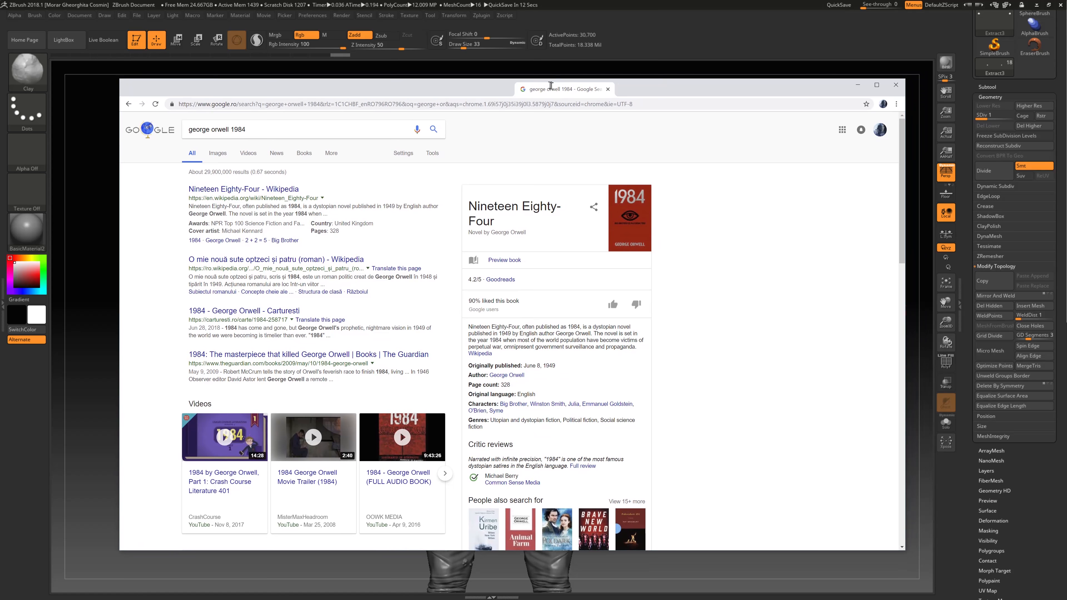
# Switch to Chrome to view the "george orwell 1984" search results and close the browser window
pyautogui.doubleClick(551, 85)
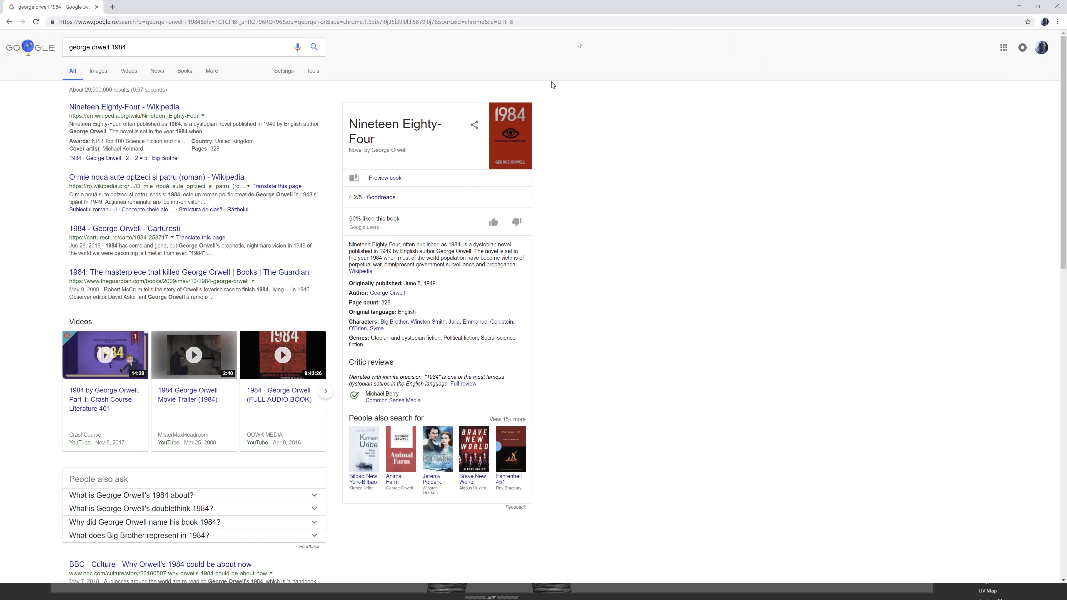
pyautogui.doubleClick(672, 3)
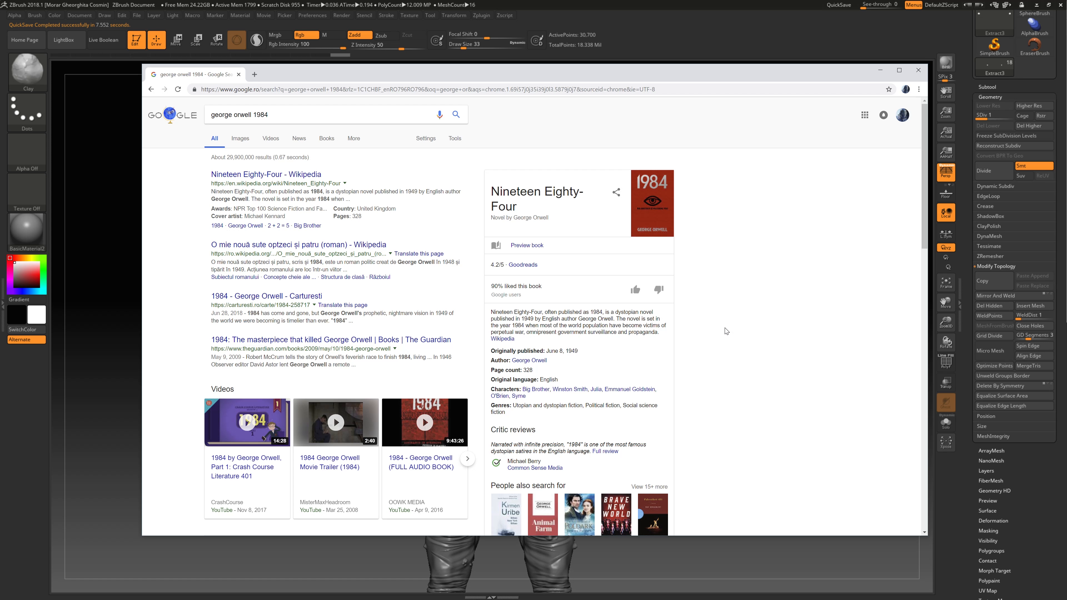
pyautogui.scroll(-1, 727, 331)
pyautogui.scroll(1, 729, 338)
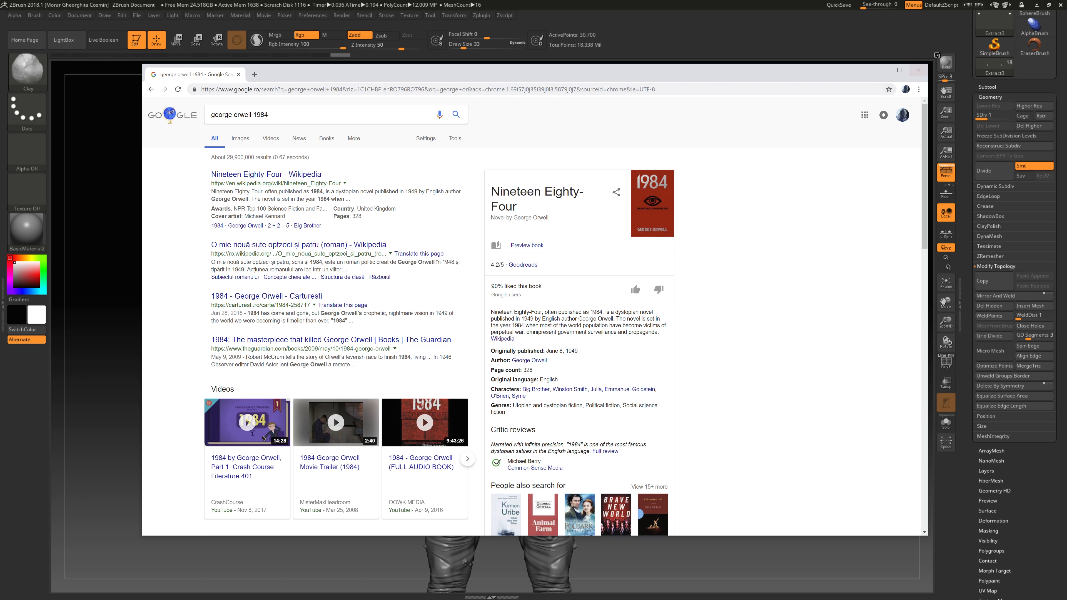
pyautogui.click(918, 70)
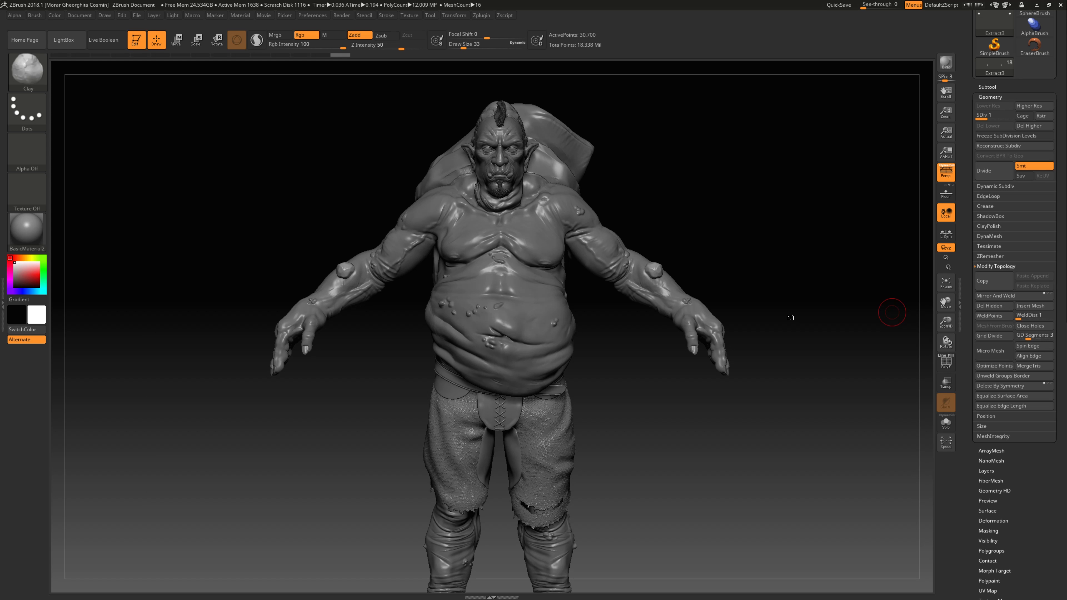